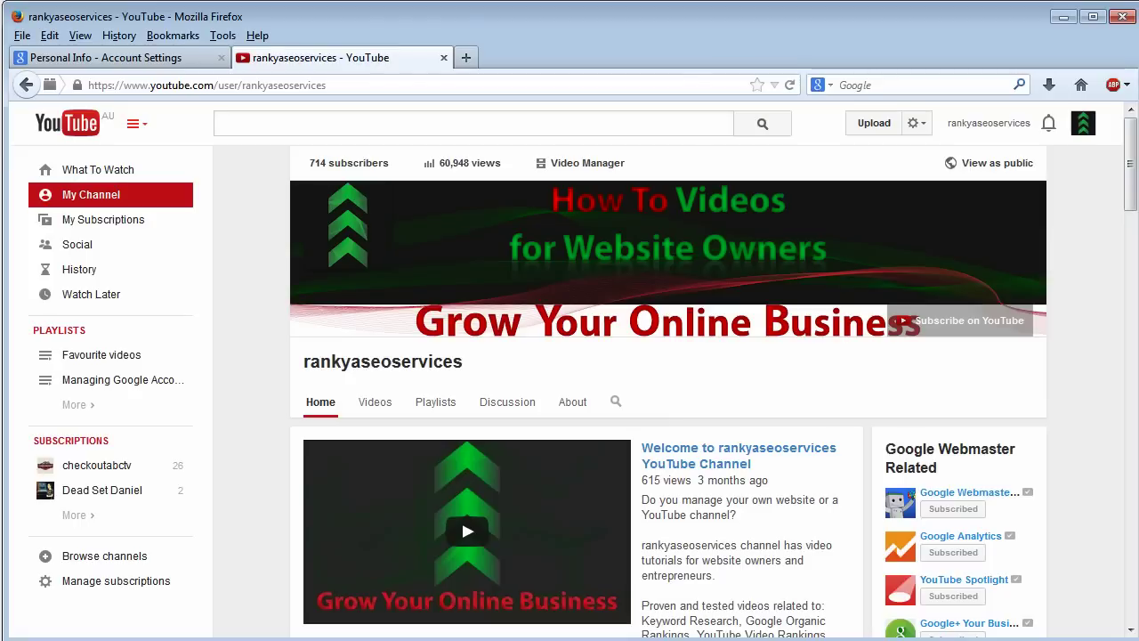
- Review the switchable accounts, then leave the avatar account menu open on the rankyaseoservices page
left_click(1083, 123)
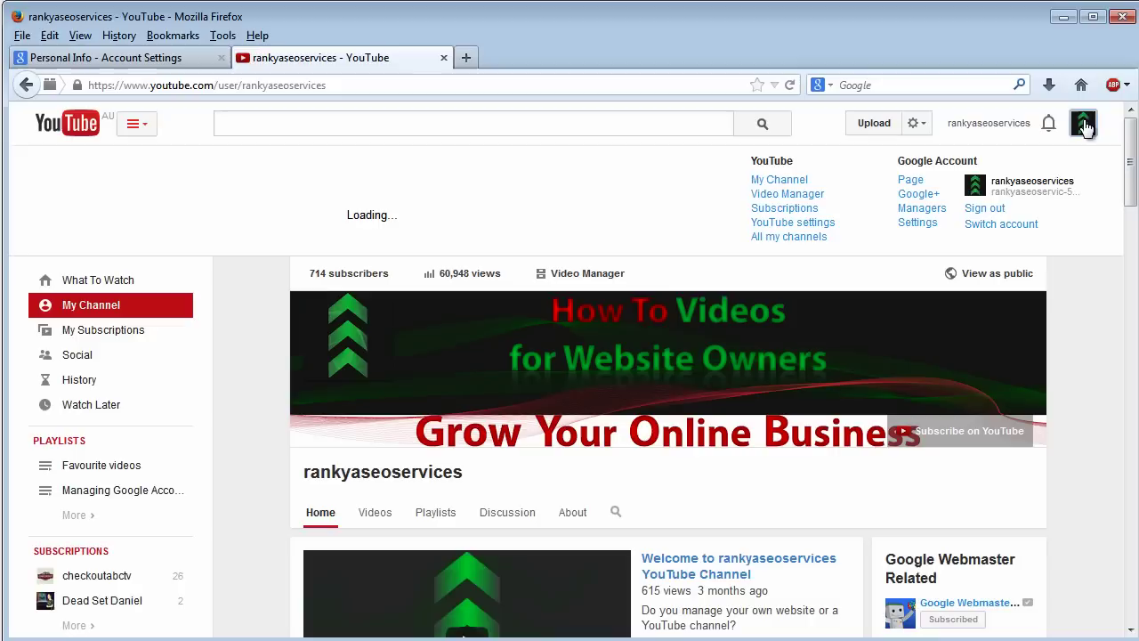
left_click(1021, 229)
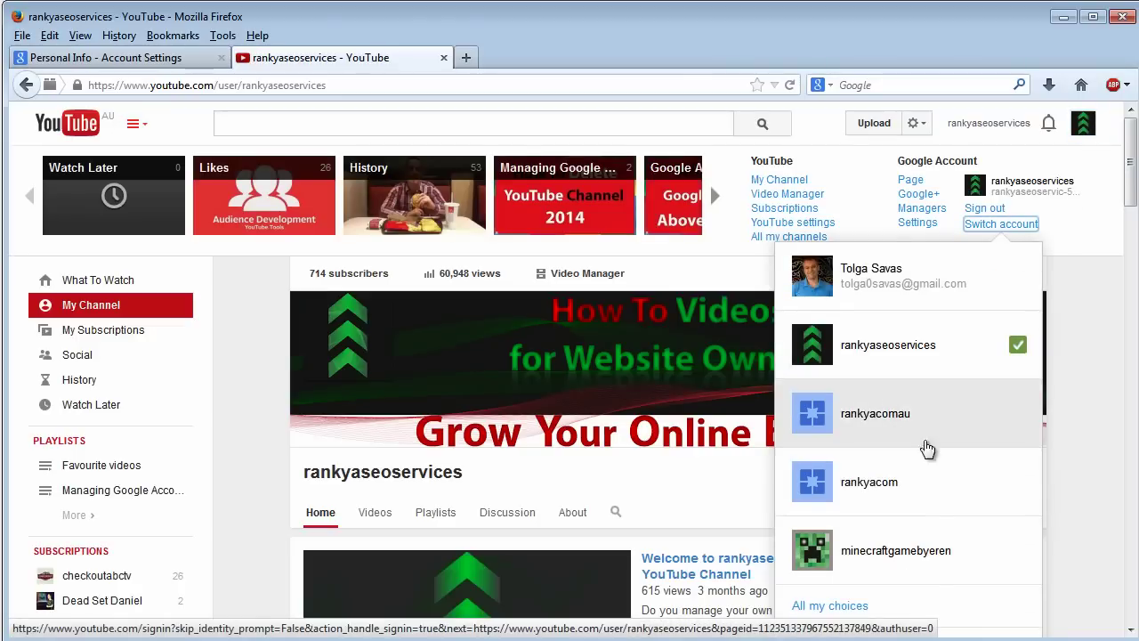
left_click(1103, 318)
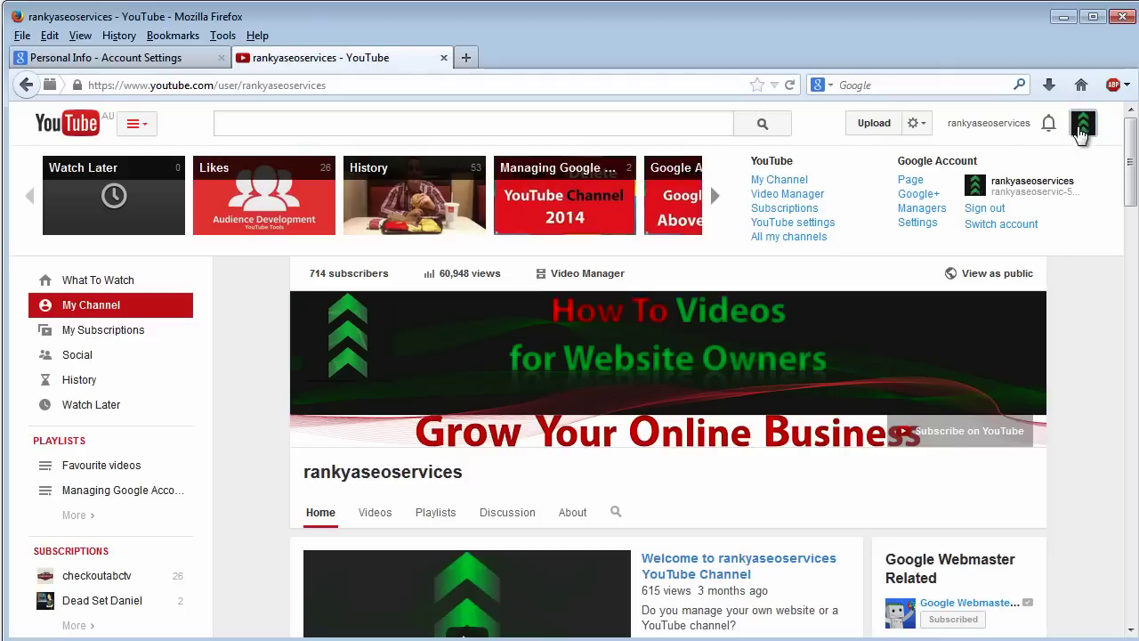
left_click(1082, 130)
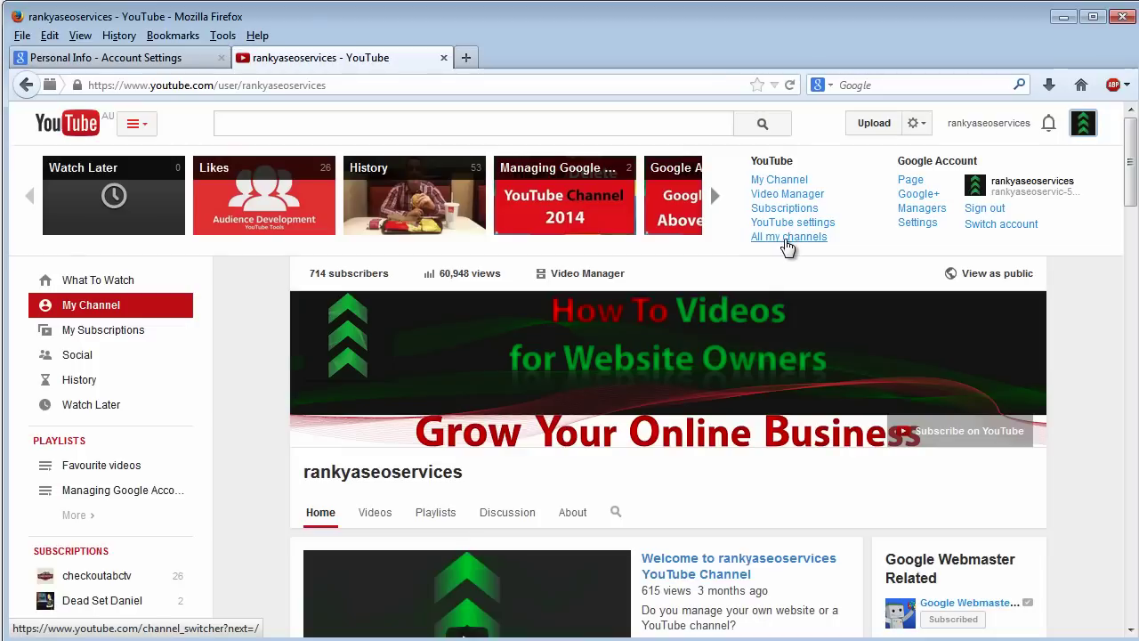
- Go to All my channels and start a new channel from the Use YouTube as... page
left_click(788, 236)
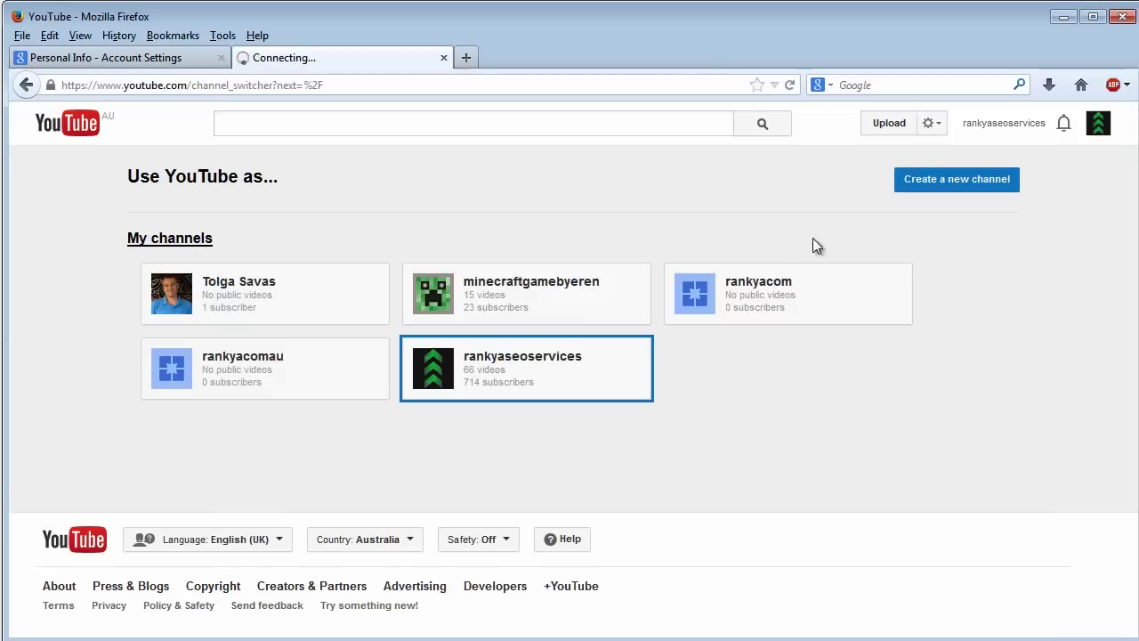
left_click(930, 194)
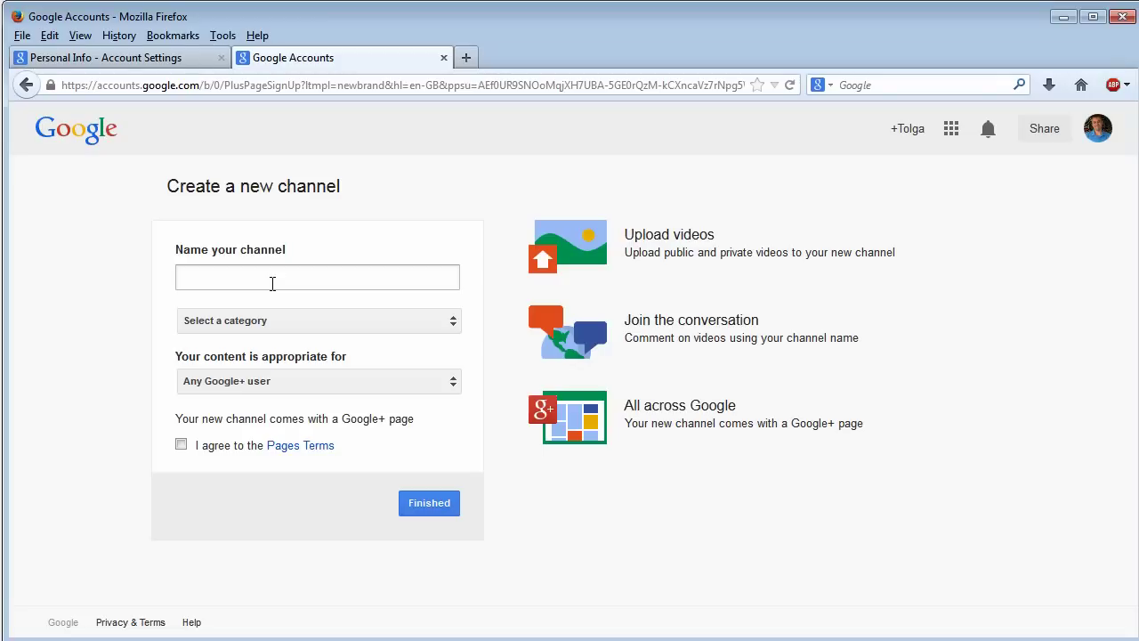
- Enter websitemasterhelpchannel101 as the channel name, correcting the initial websiteownerhelpvideos entry
left_click(273, 283)
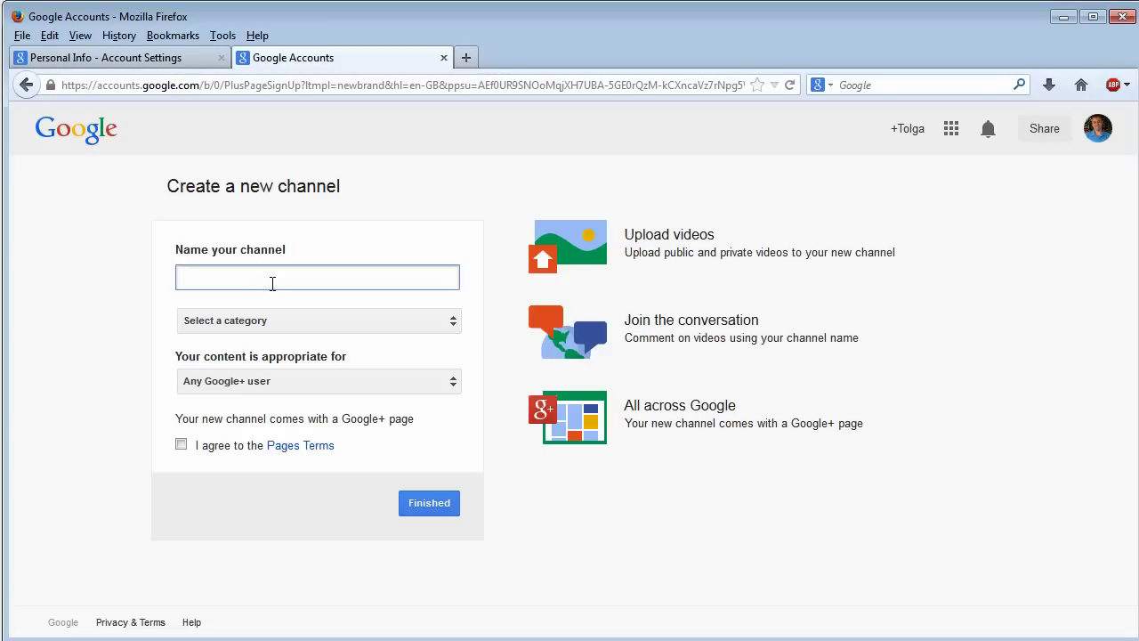
type("websiteown")
type("erh")
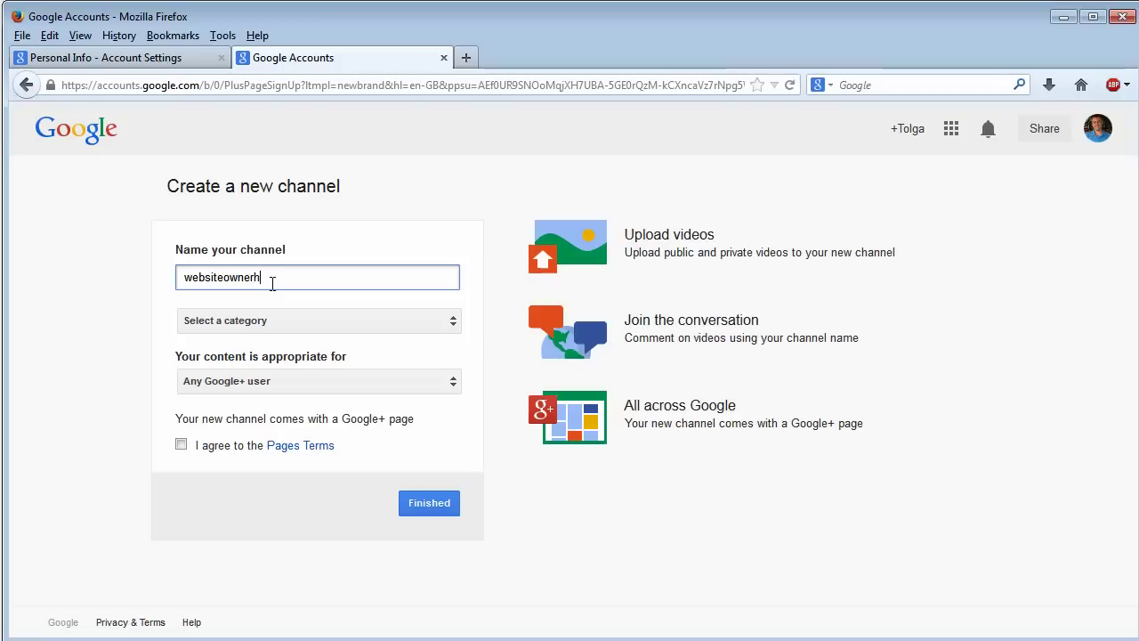
type("elpvideo")
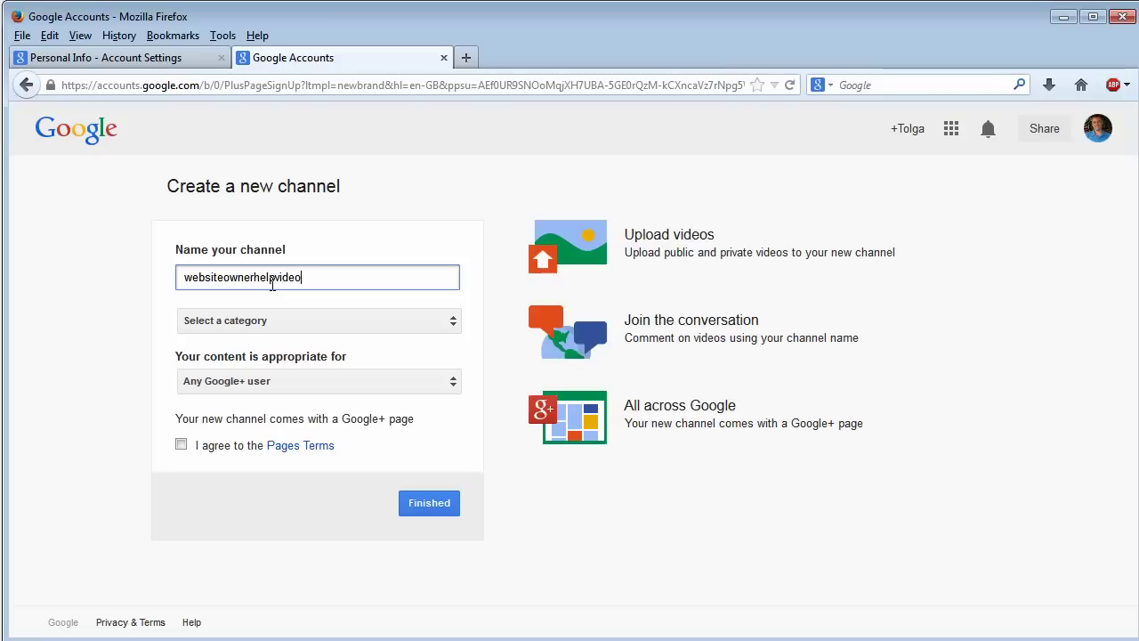
type("s")
type("longn")
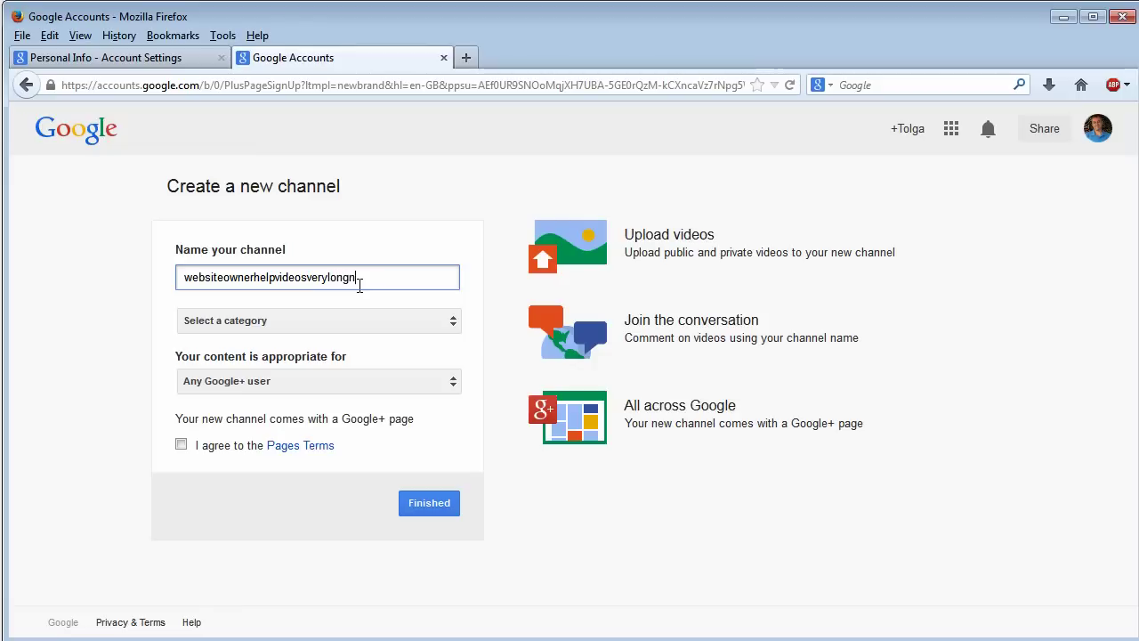
type("ame")
key("BackSpace")
key("BackSpace")
key("BackSpace")
key("BackSpace")
key("BackSpace")
key("BackSpace")
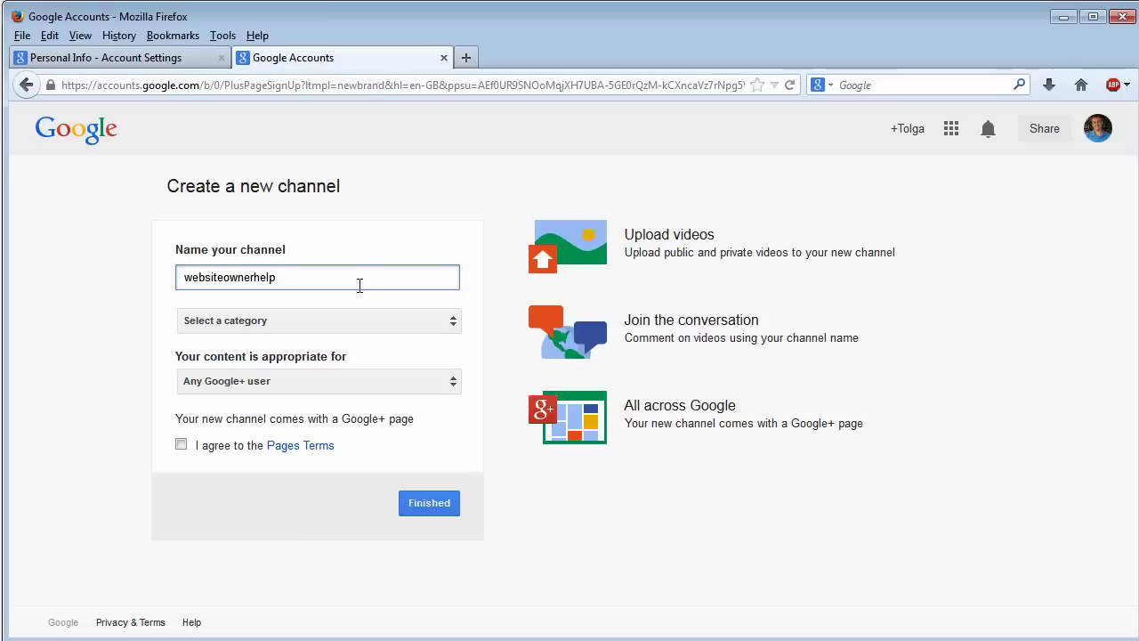
key("BackSpace")
key("BackSpace")
key("BackSpace")
key("BackSpace")
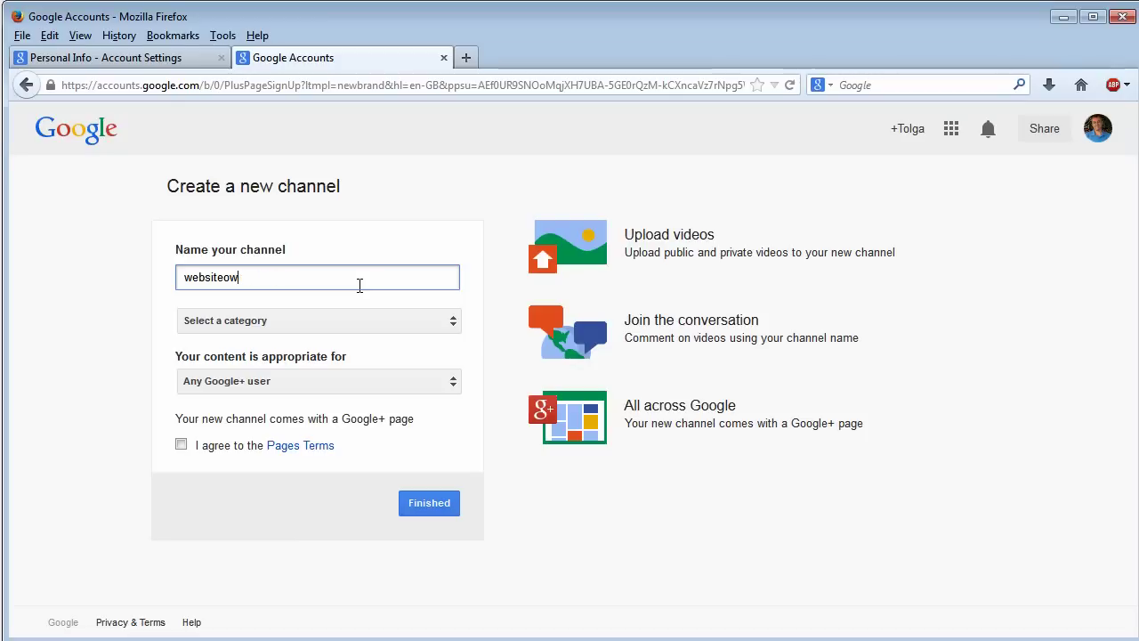
key("BackSpace")
key("BackSpace")
type("masterhe")
type("lpchannel")
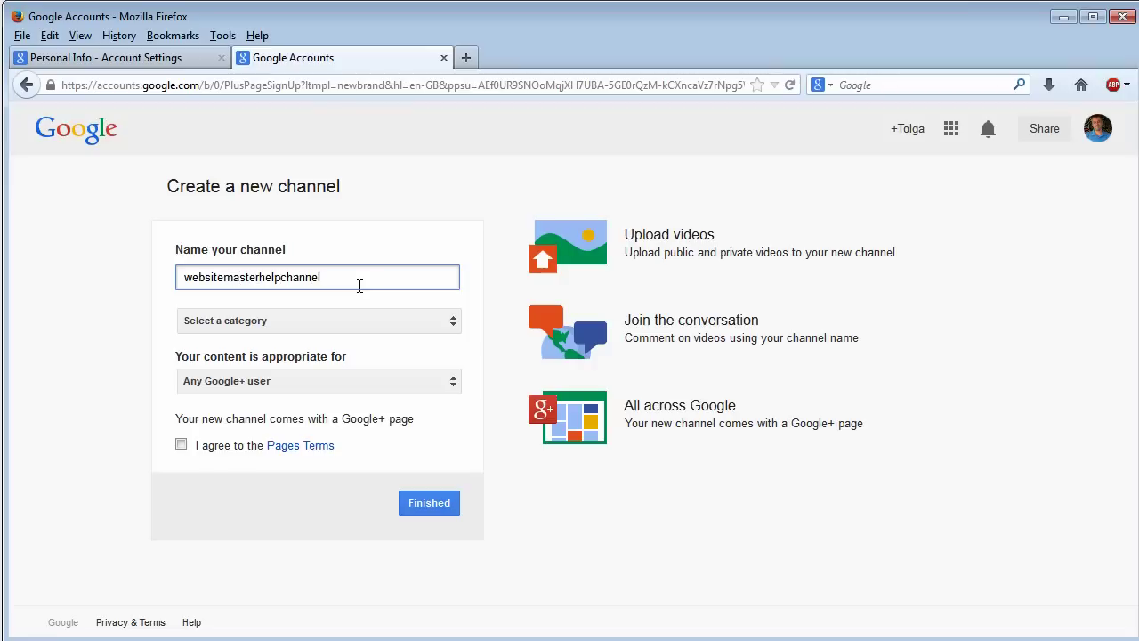
type("10")
type("1")
left_click(410, 322)
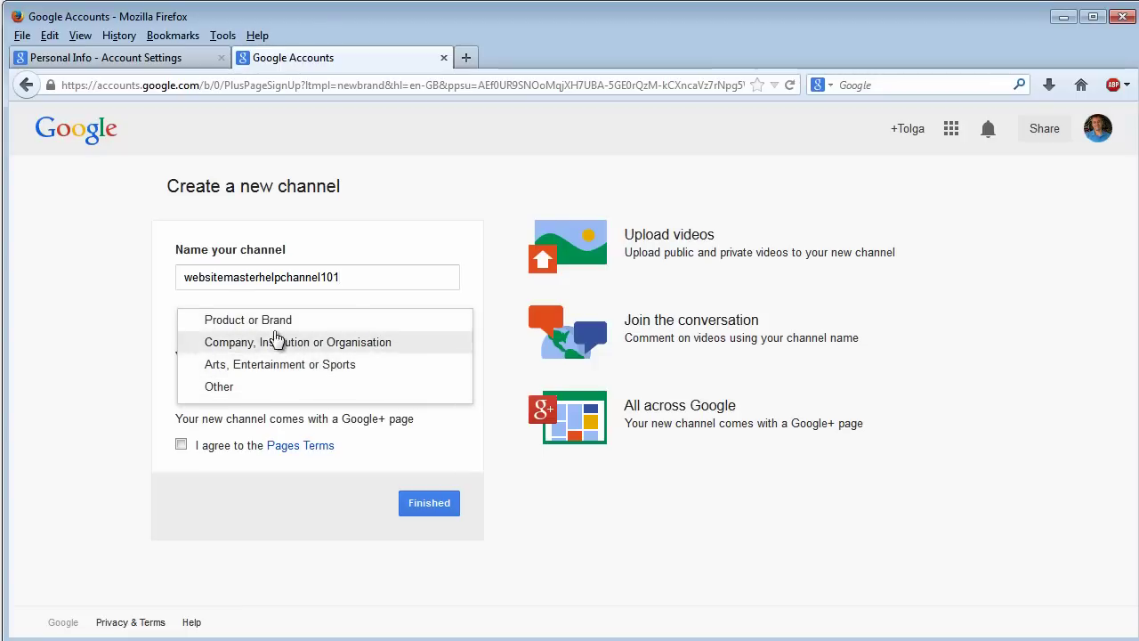
- Choose category Other, keep audience Any Google+ user, and tick agreement to the Pages Terms
left_click(240, 388)
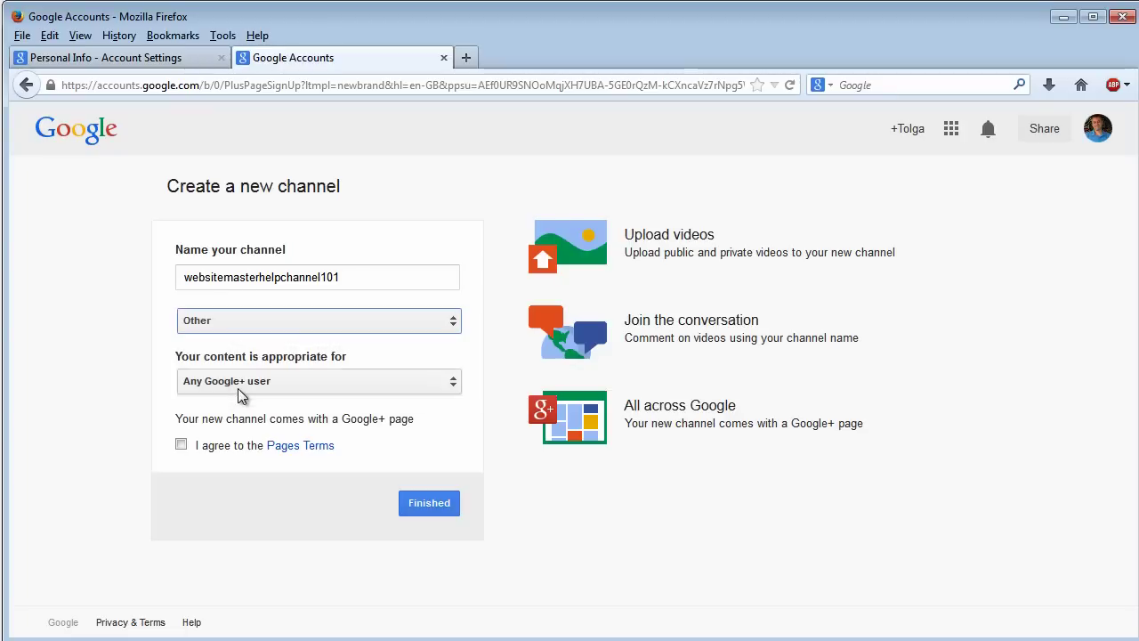
left_click(418, 394)
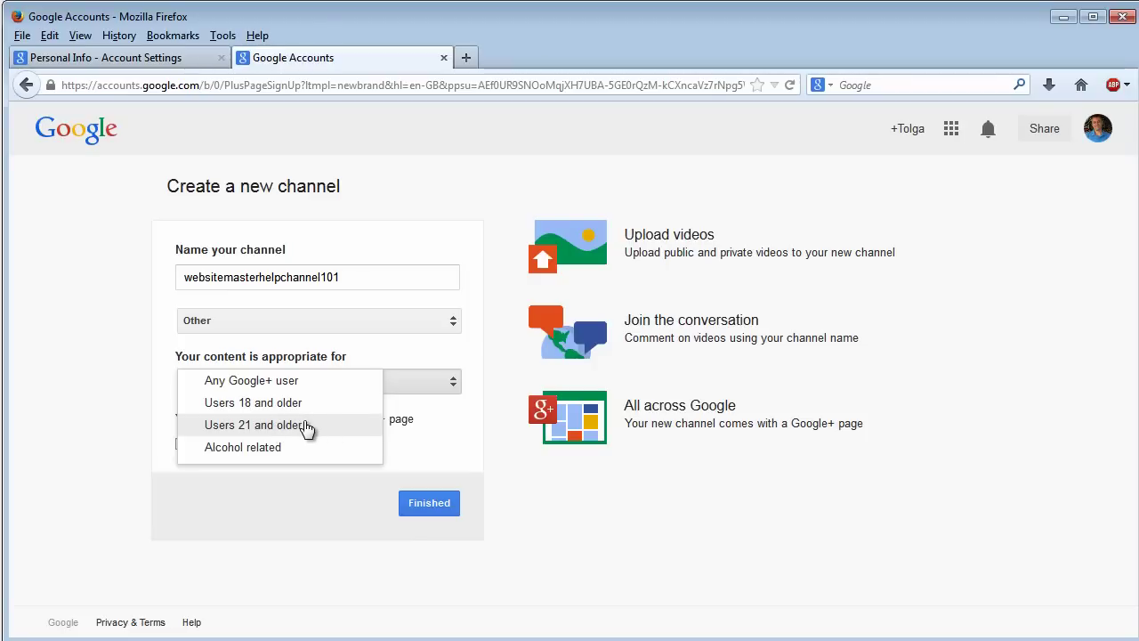
left_click(258, 385)
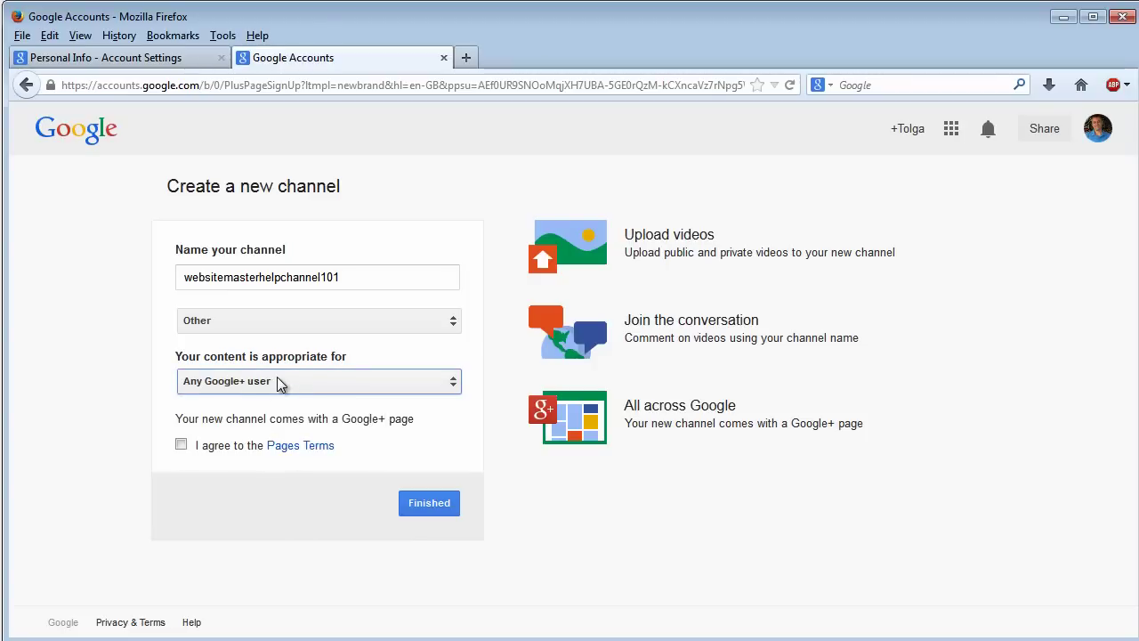
left_click(181, 444)
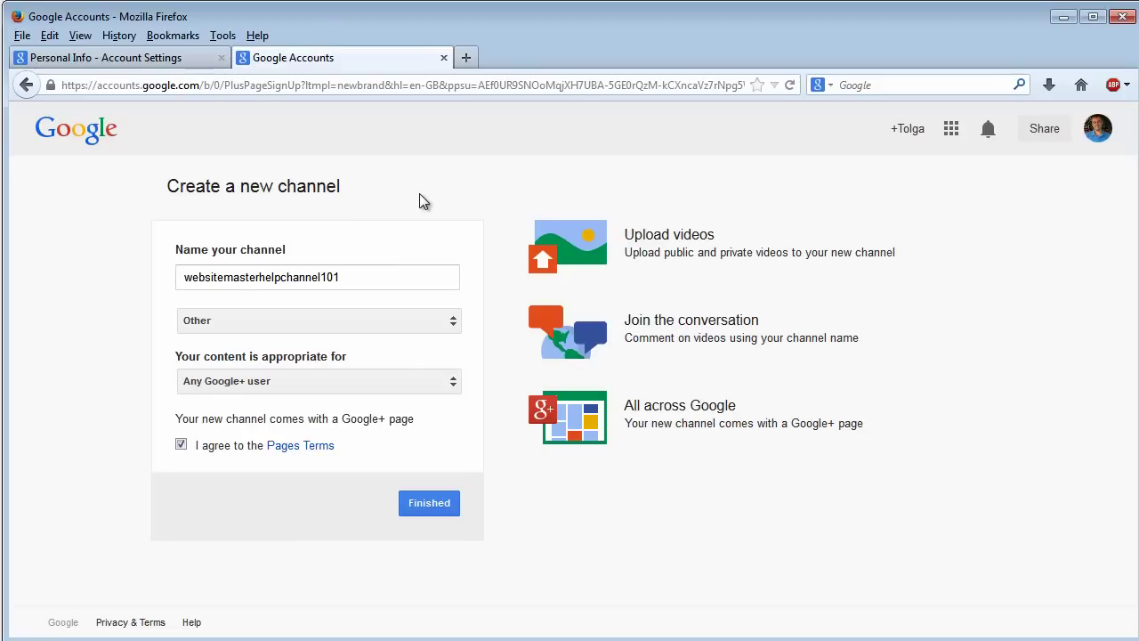
- View the Google+ Pages Terms in a new tab, then submit the form with Finished
right_click(299, 449)
left_click(307, 463)
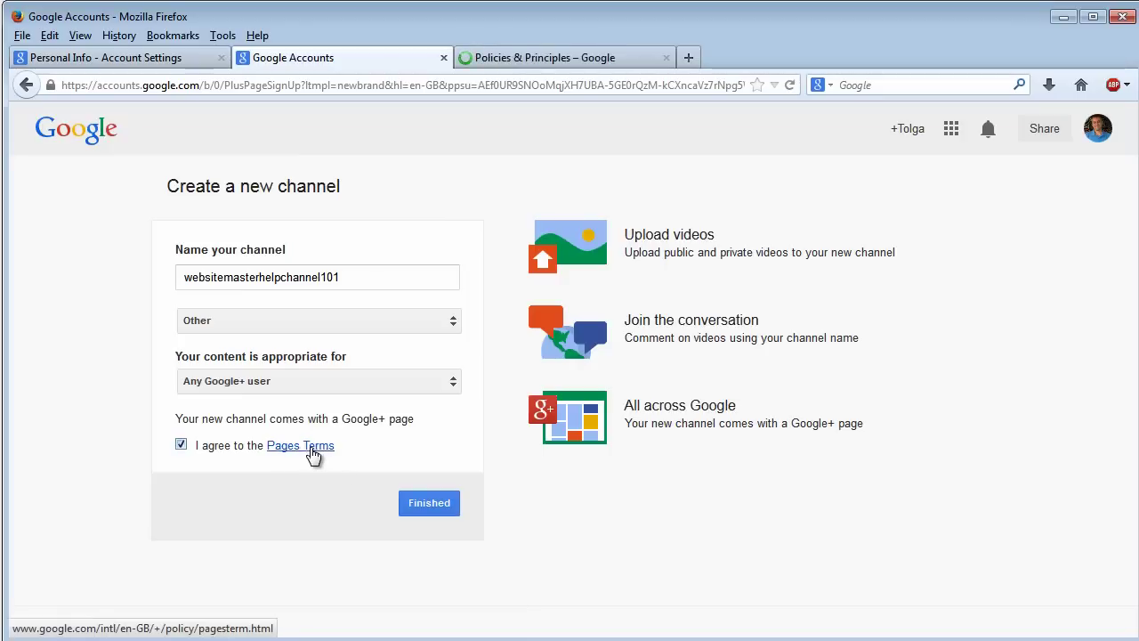
left_click(526, 55)
left_click(393, 56)
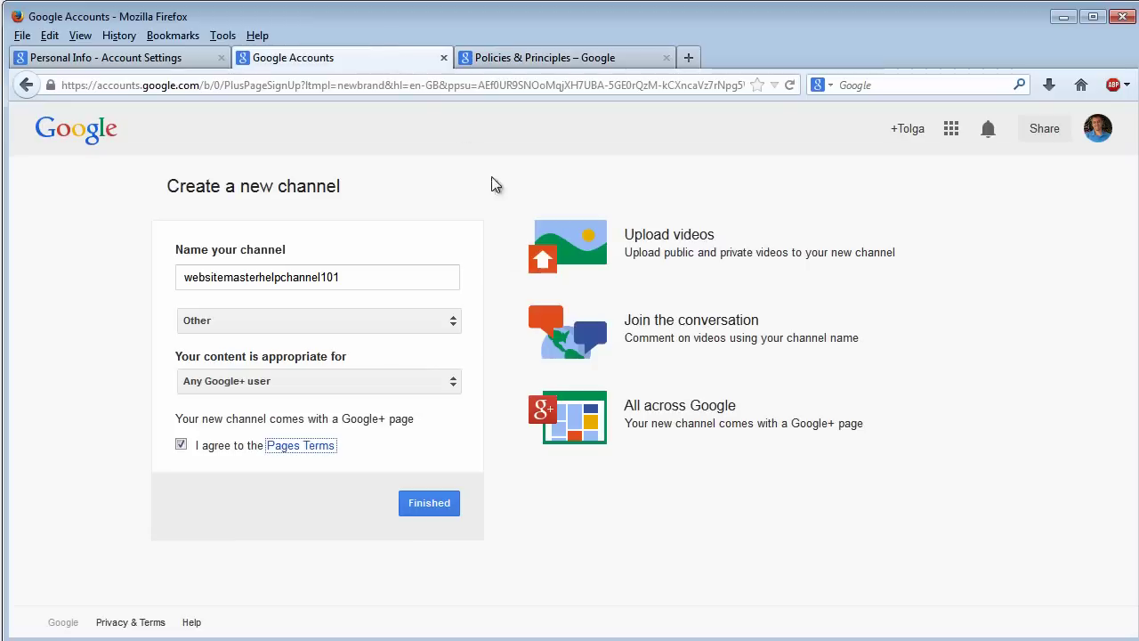
left_click(428, 502)
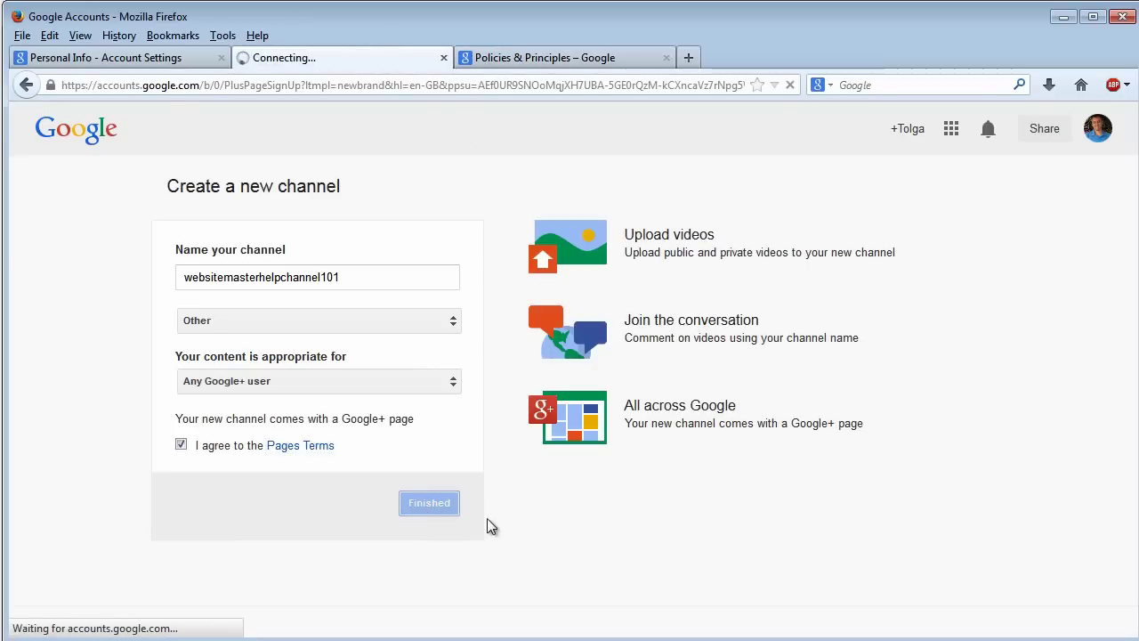